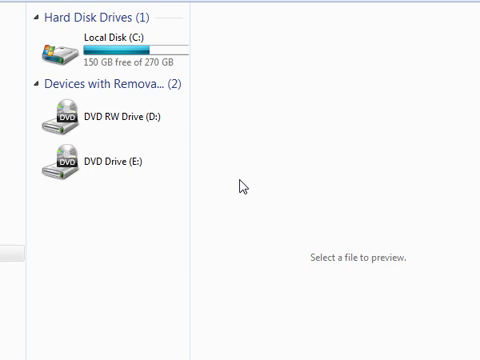
- Navigate from Local Disk (C:) through Users into the david user folder
double_click(123, 137)
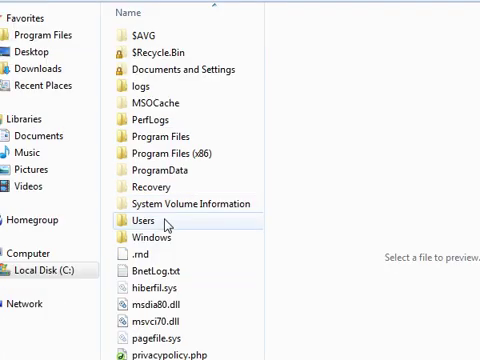
double_click(167, 224)
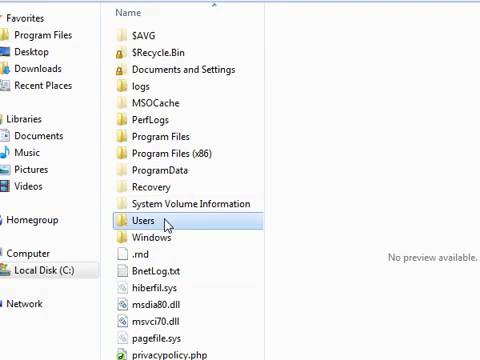
double_click(148, 126)
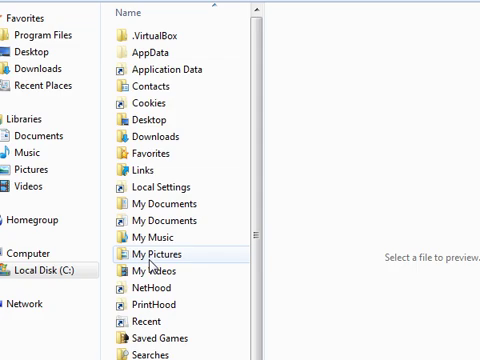
- Show the Sharing settings in the My Pictures properties window, moved beside the file list
right_click(152, 255)
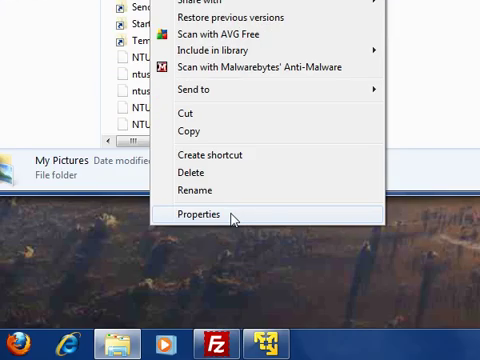
click(199, 214)
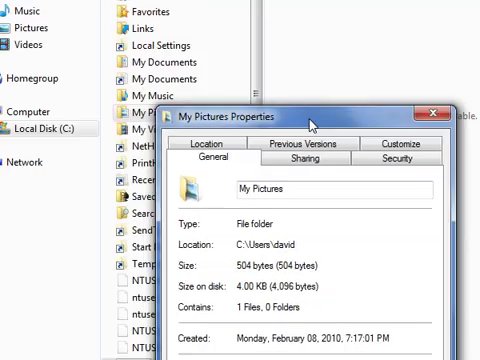
drag(300, 110, 358, 96)
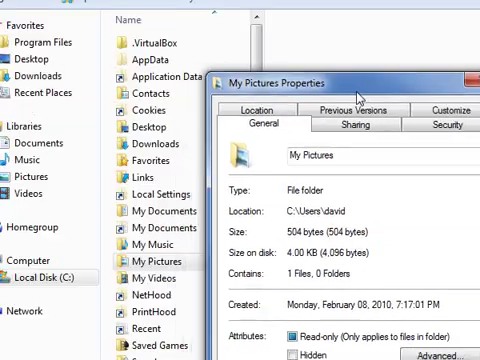
click(358, 128)
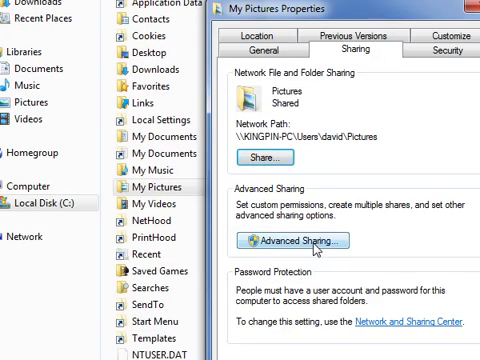
- Share My Pictures via Advanced Sharing as "Pictures" at \\KINGPIN-PC\Pictures
click(315, 246)
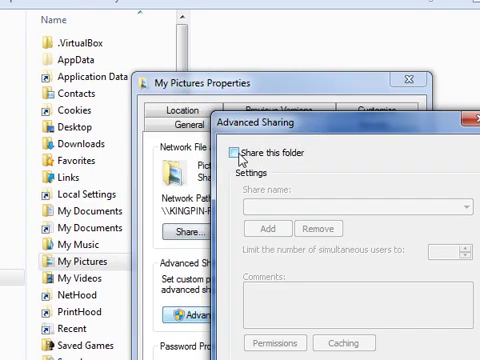
click(235, 153)
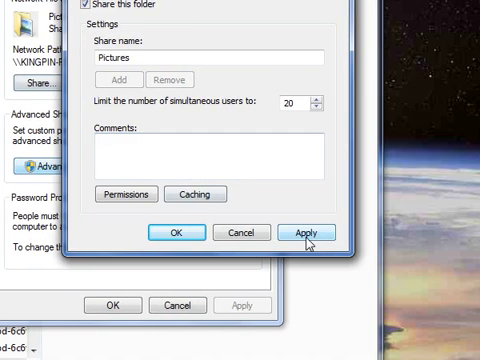
click(455, 307)
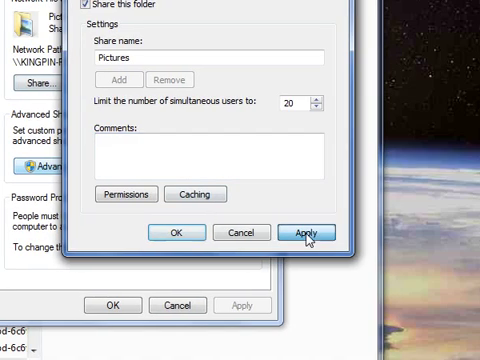
click(184, 233)
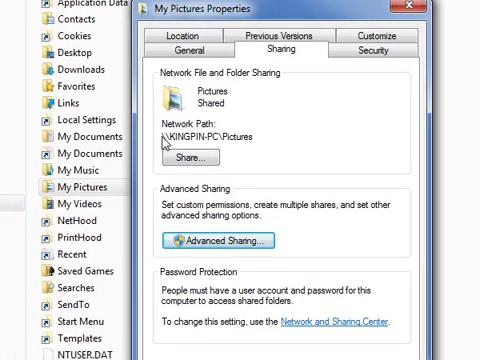
drag(163, 137, 213, 140)
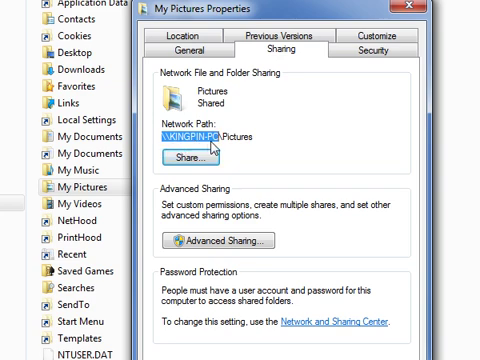
drag(253, 137, 158, 138)
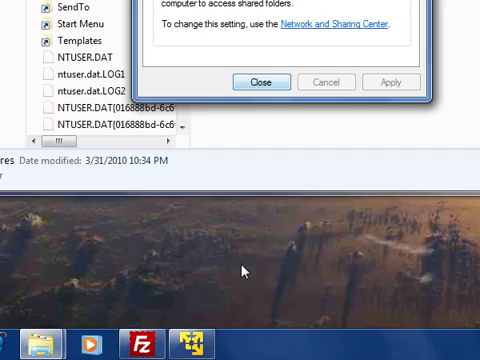
- Bring the XP virtual machine forward and reach its Run prompt from the Start menu
click(197, 344)
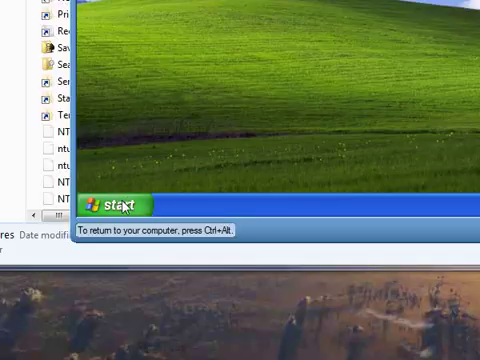
click(124, 277)
click(270, 148)
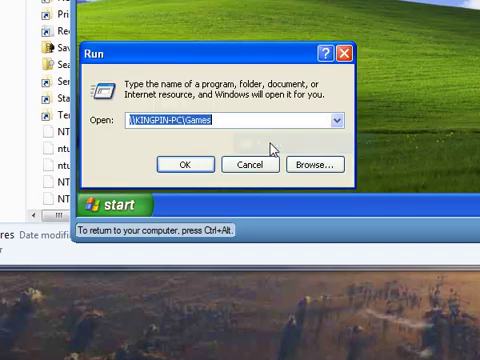
text(\\KINGPIN-PC\Pictures)
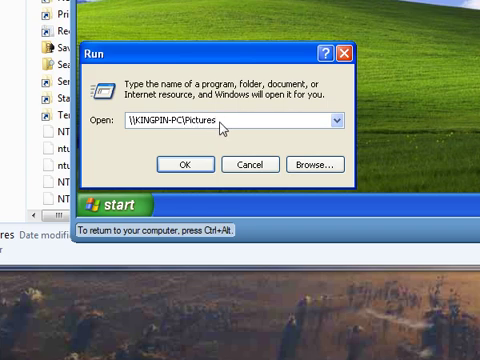
- Launch \\KINGPIN-PC\Pictures so the guest prompts for KINGPIN-PC login credentials
click(184, 167)
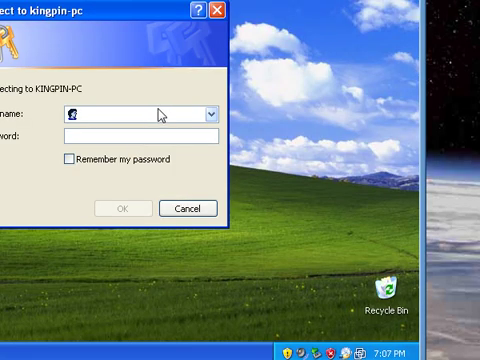
- Enter the username and password for KINGPIN-PC, leave Remember my password off, and connect
click(157, 115)
text(david)
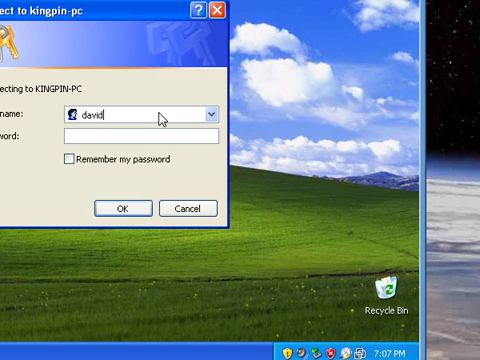
key(Tab)
text(•••••)
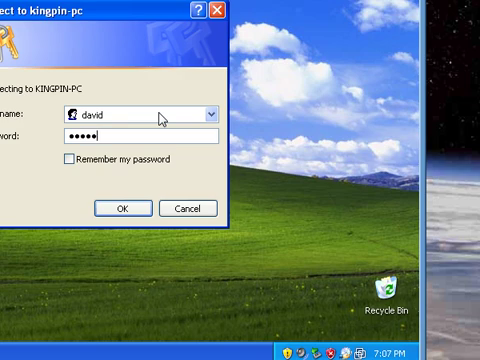
text(••••)
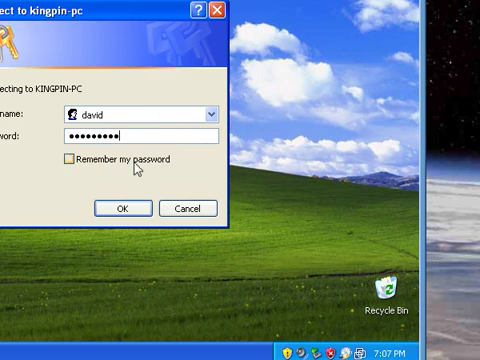
click(138, 163)
click(126, 162)
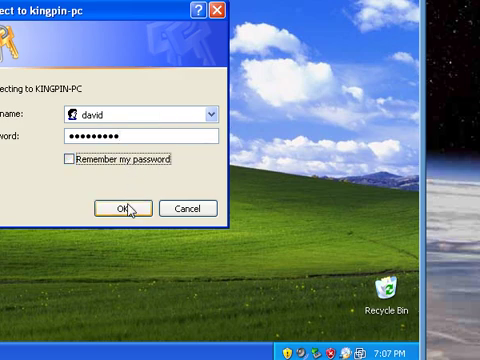